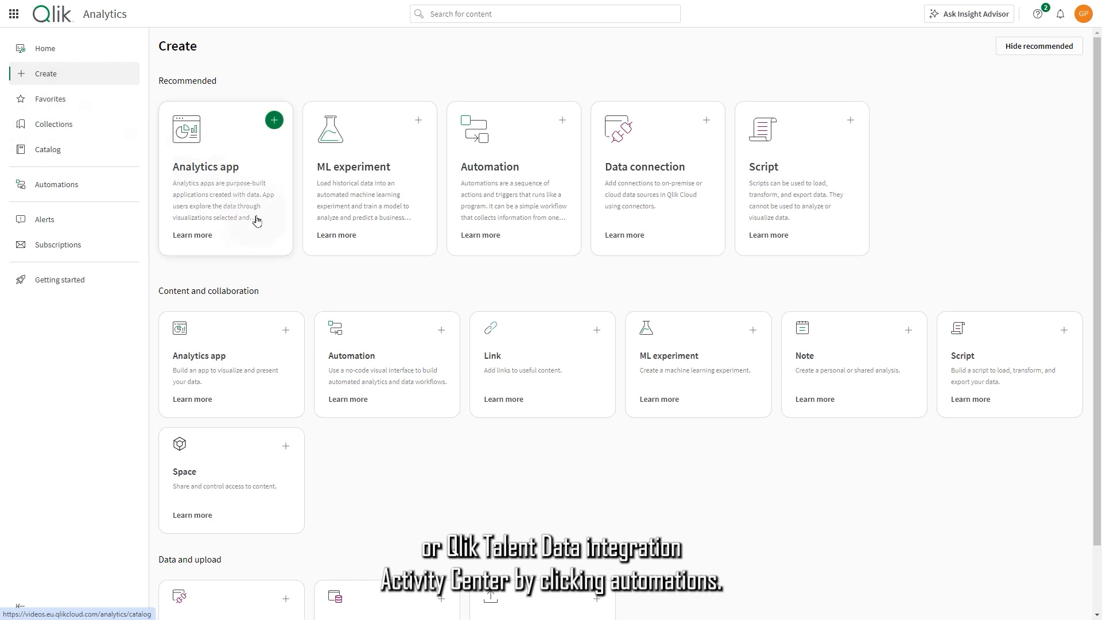
- Create a new automation from the template "Notify your team on Microsoft Teams based on a measure"
click(441, 331)
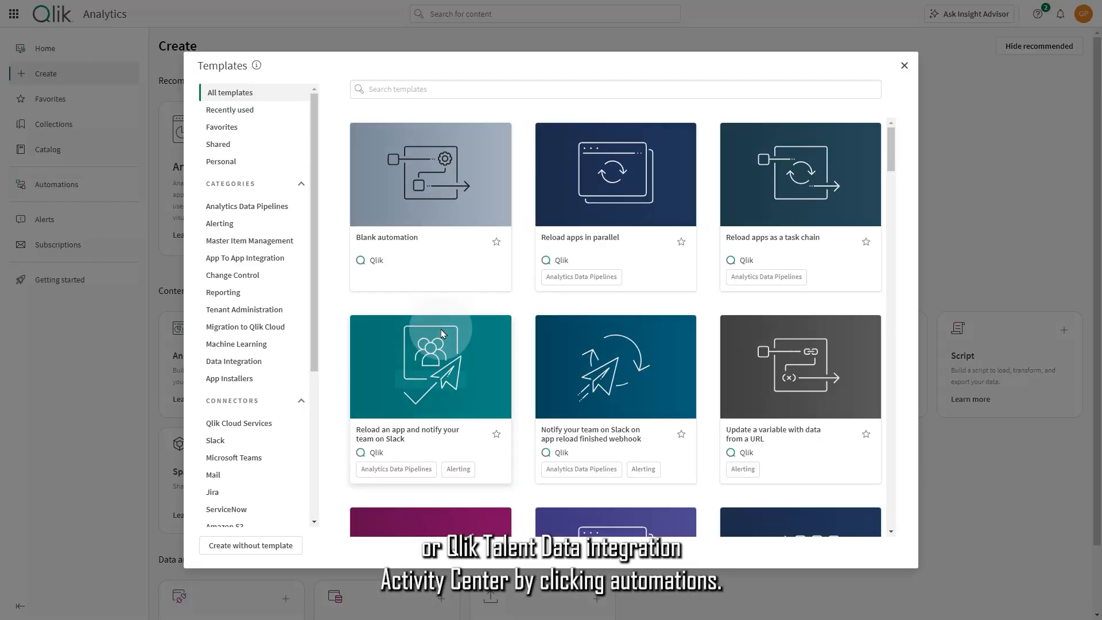
mouse_move(414, 202)
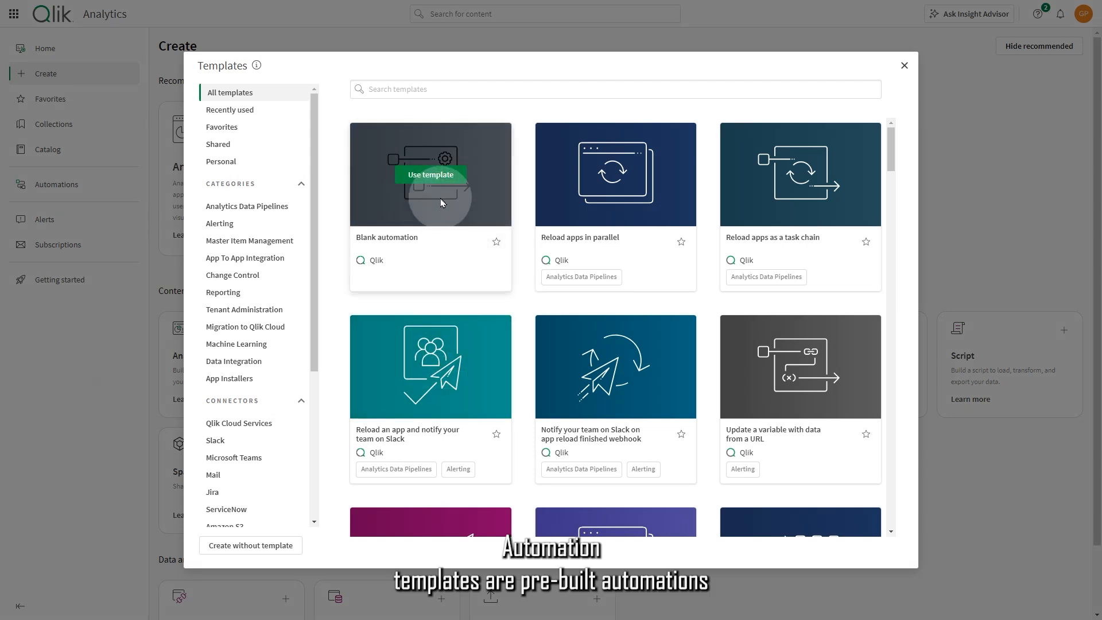
mouse_move(869, 264)
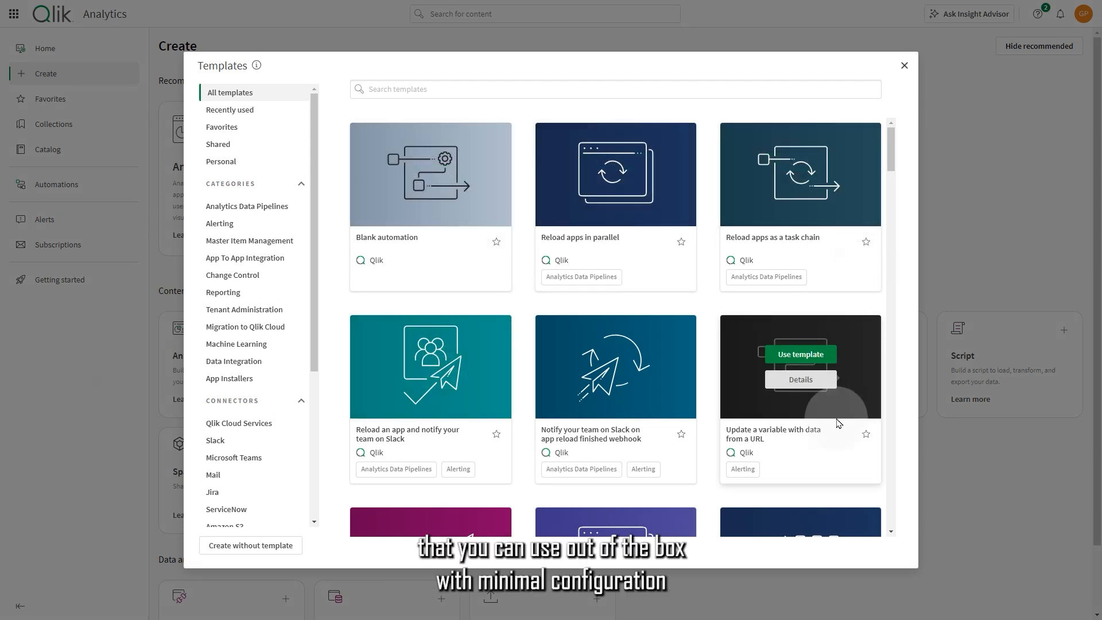
scroll(864, 419, down, 3)
mouse_move(420, 341)
click(420, 341)
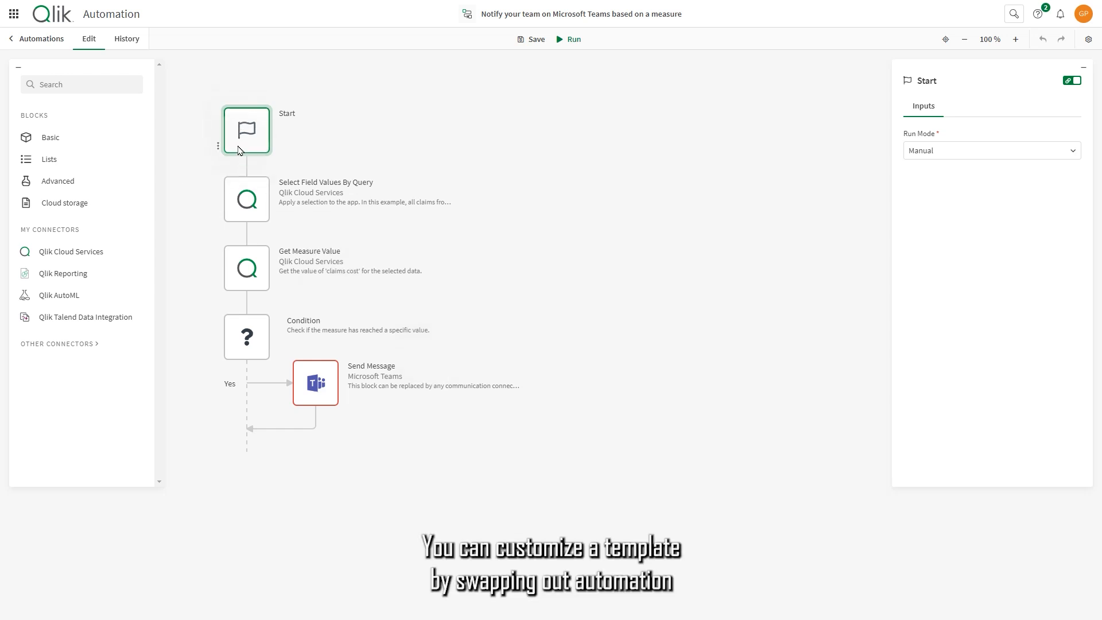
- Review the inputs of the Select Field Values By Query, Get Measure Value, Condition and Send Message blocks
click(252, 210)
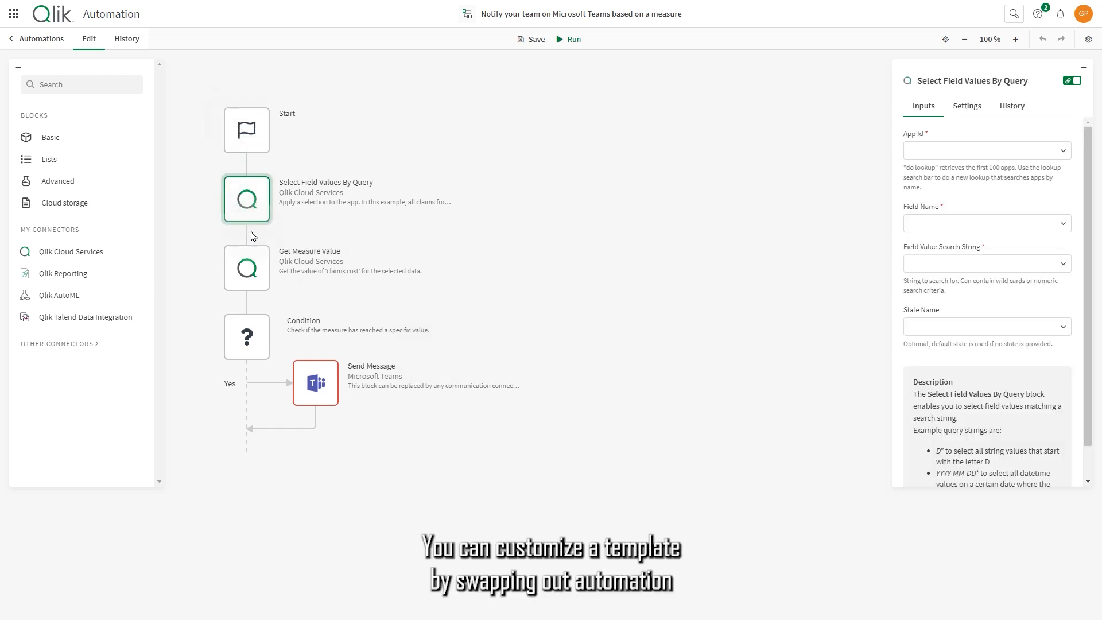
click(254, 278)
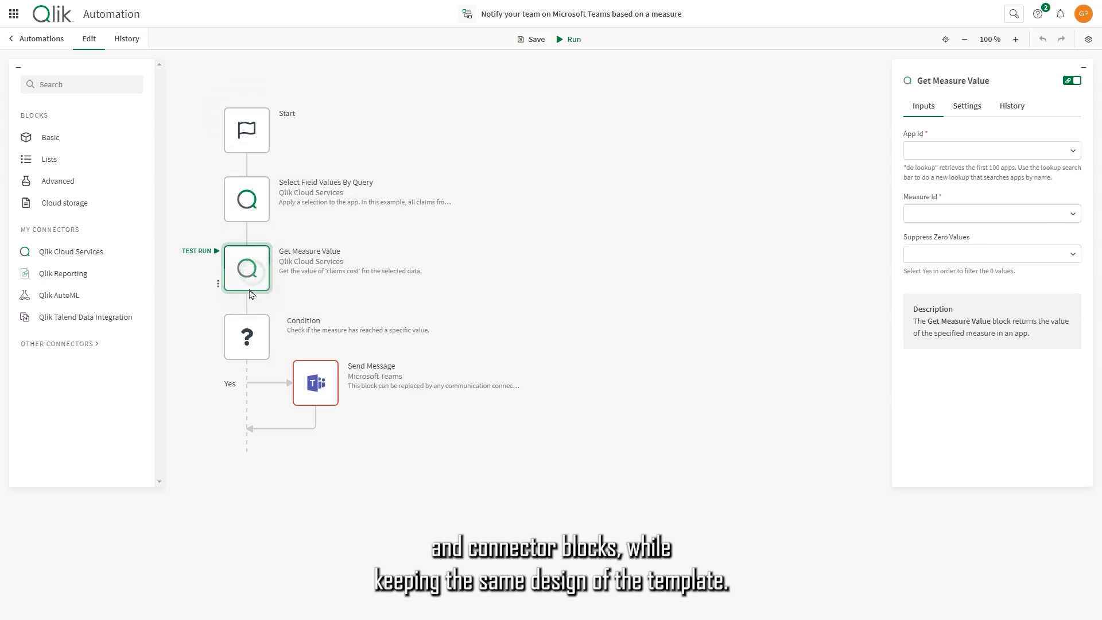
click(246, 350)
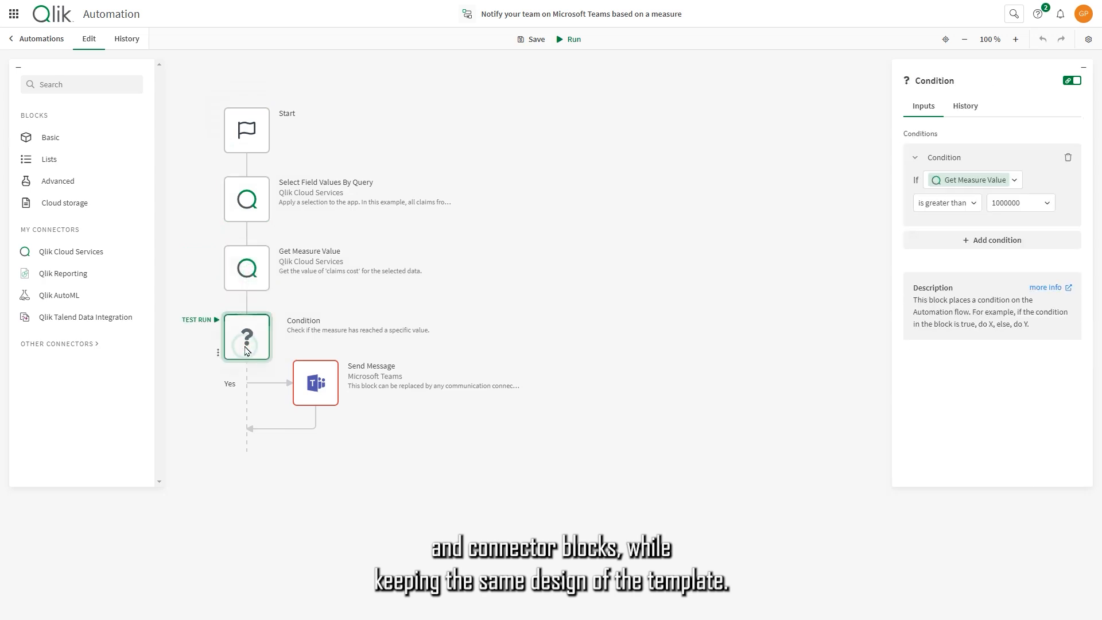
click(316, 384)
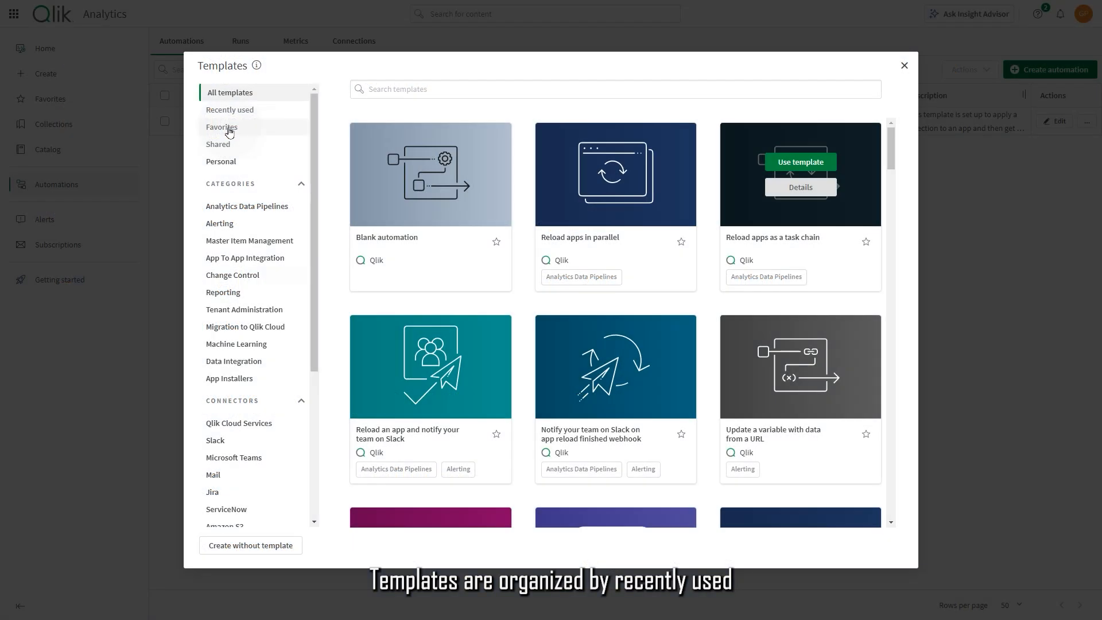
- Add the "Reload apps as a task chain" template to the favorites and display the favorite templates
click(229, 132)
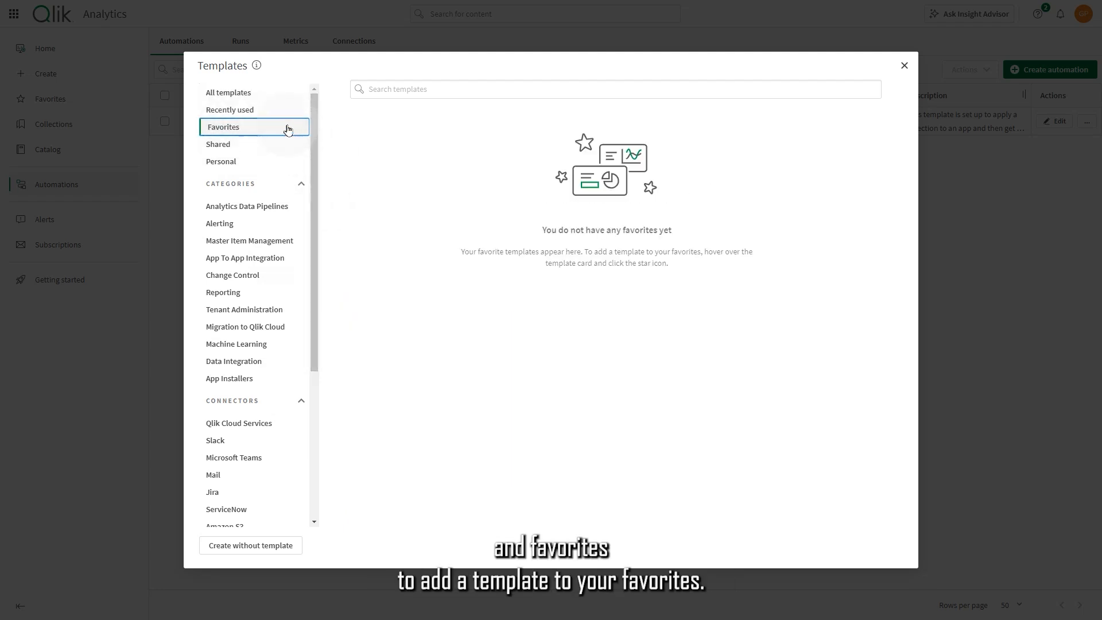
click(245, 94)
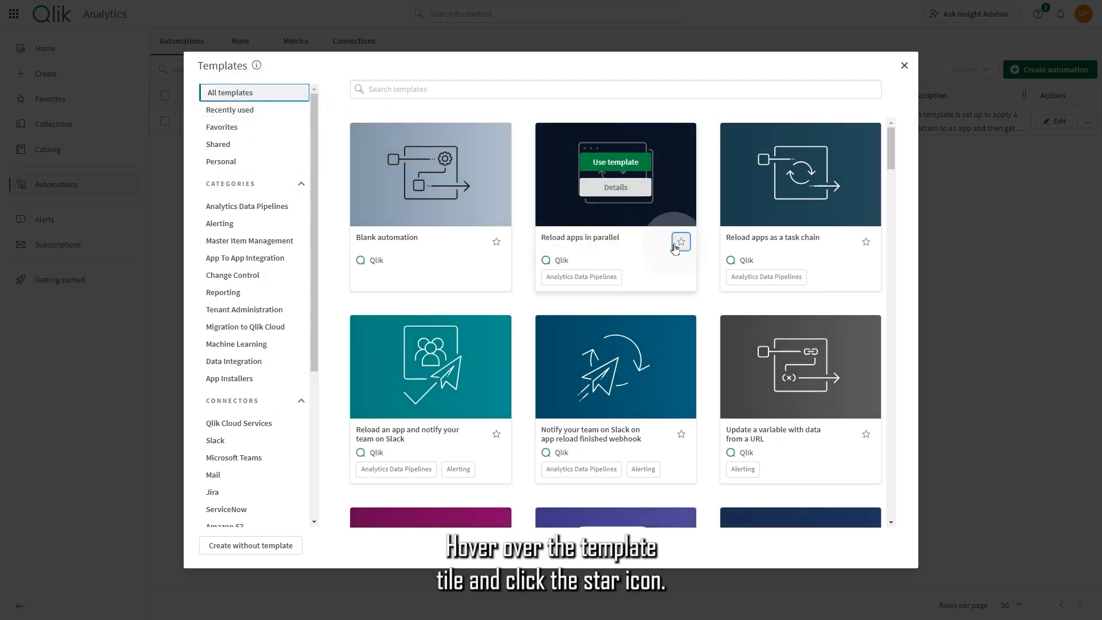
click(867, 241)
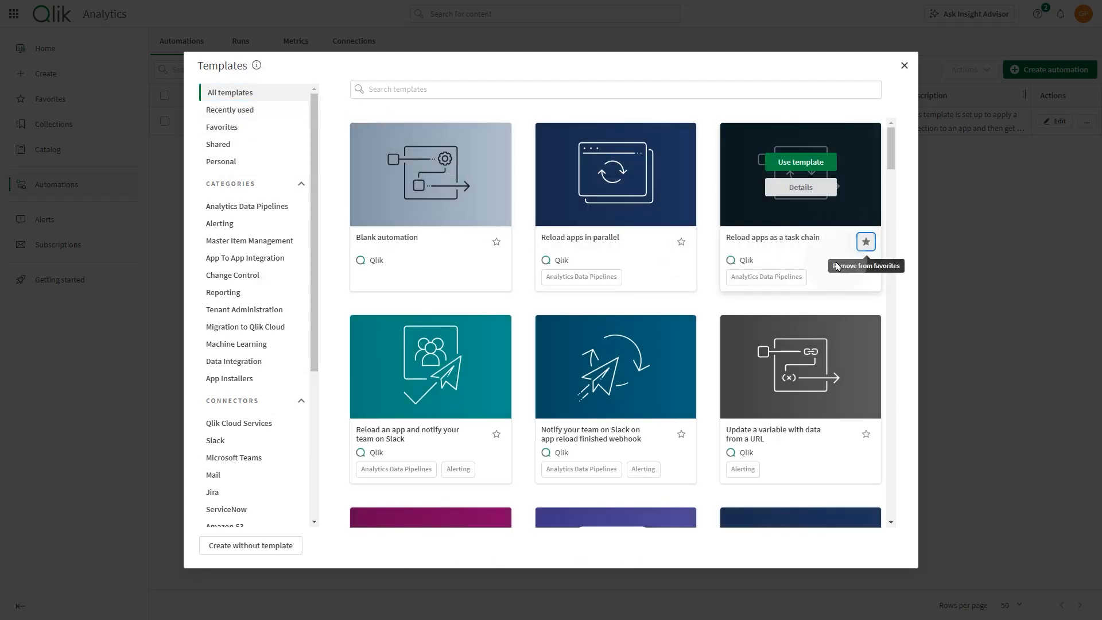
click(252, 133)
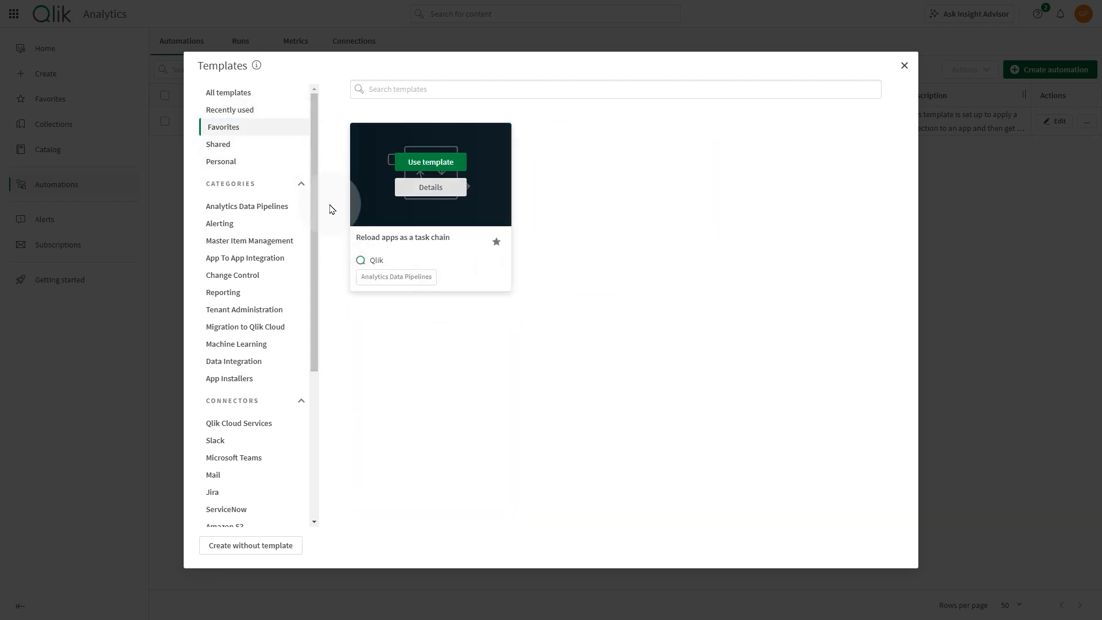
- Browse the template connectors and categories, and create an automation from the template "Reload an app and notify your team on Slack"
scroll(250, 424, down, 4)
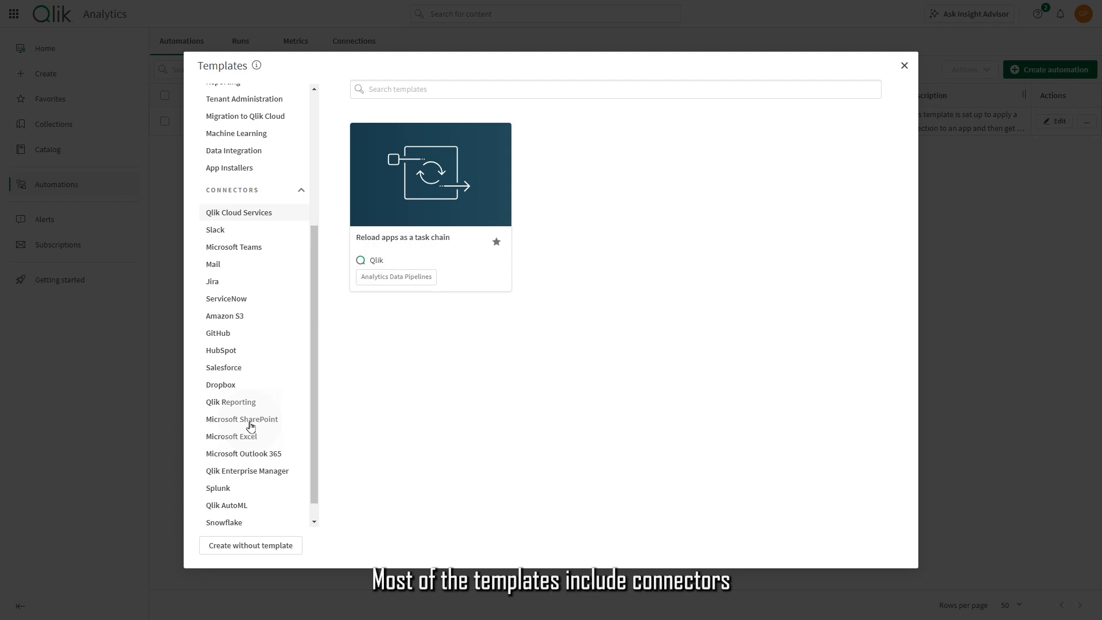
scroll(250, 425, down, 1)
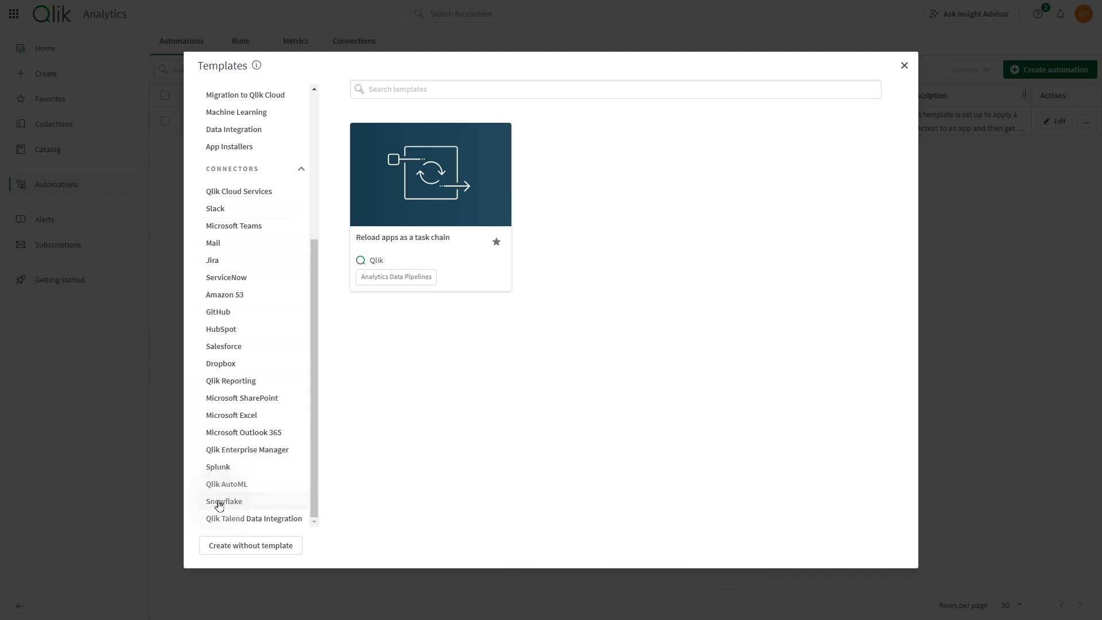
scroll(305, 241, up, 5)
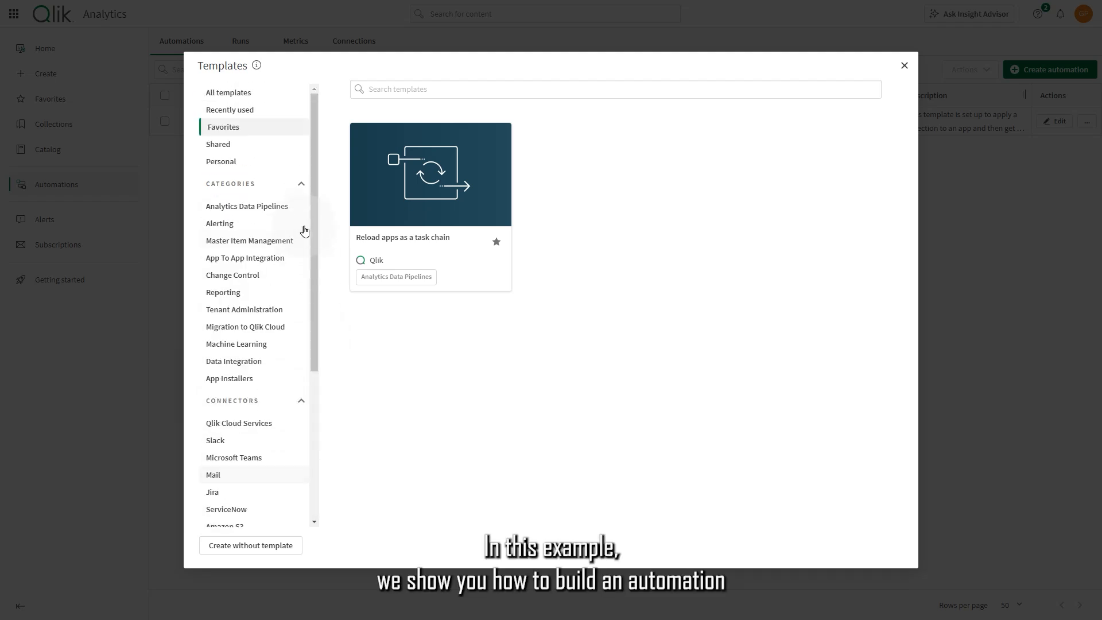
click(264, 208)
click(265, 208)
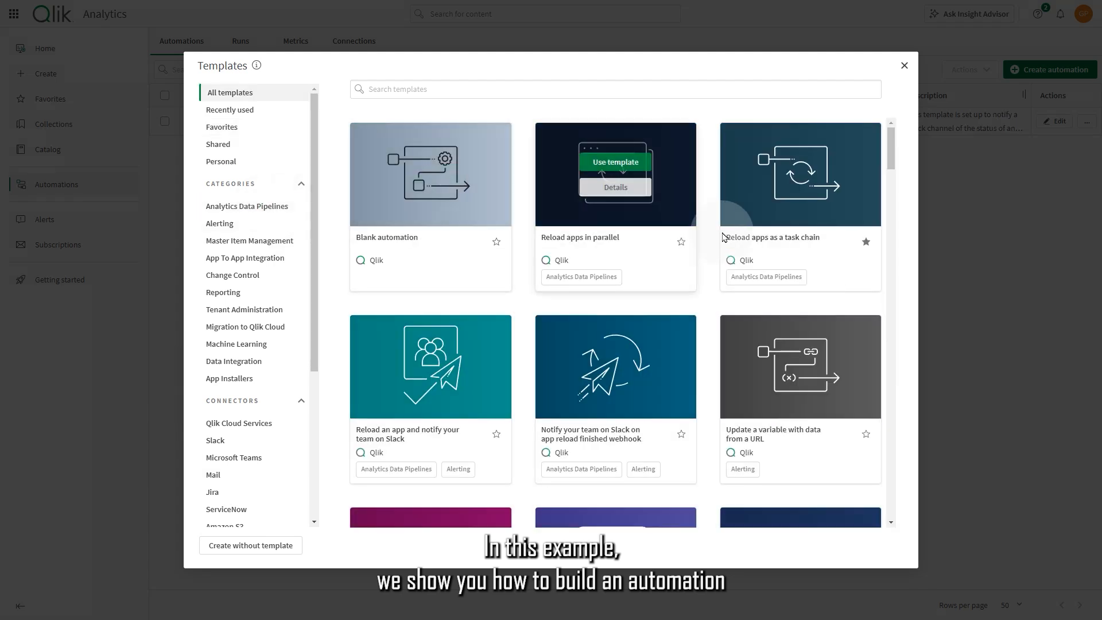
click(414, 355)
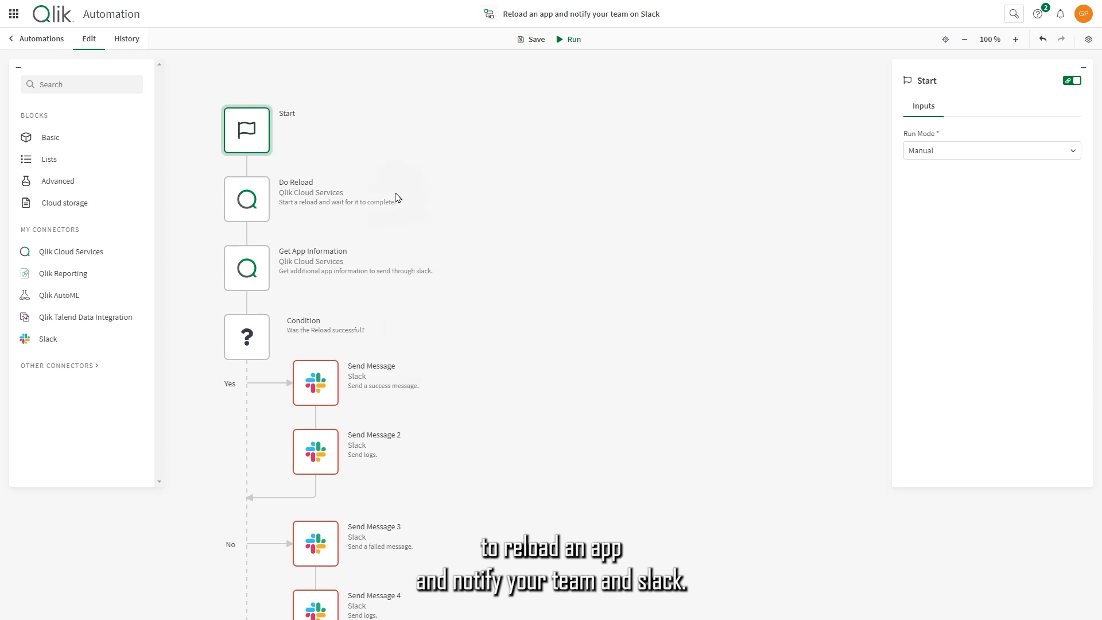
- Keep the Start block's run mode on Manual and look up Beginner's tutorial as the Do Reload block's App Id
click(943, 159)
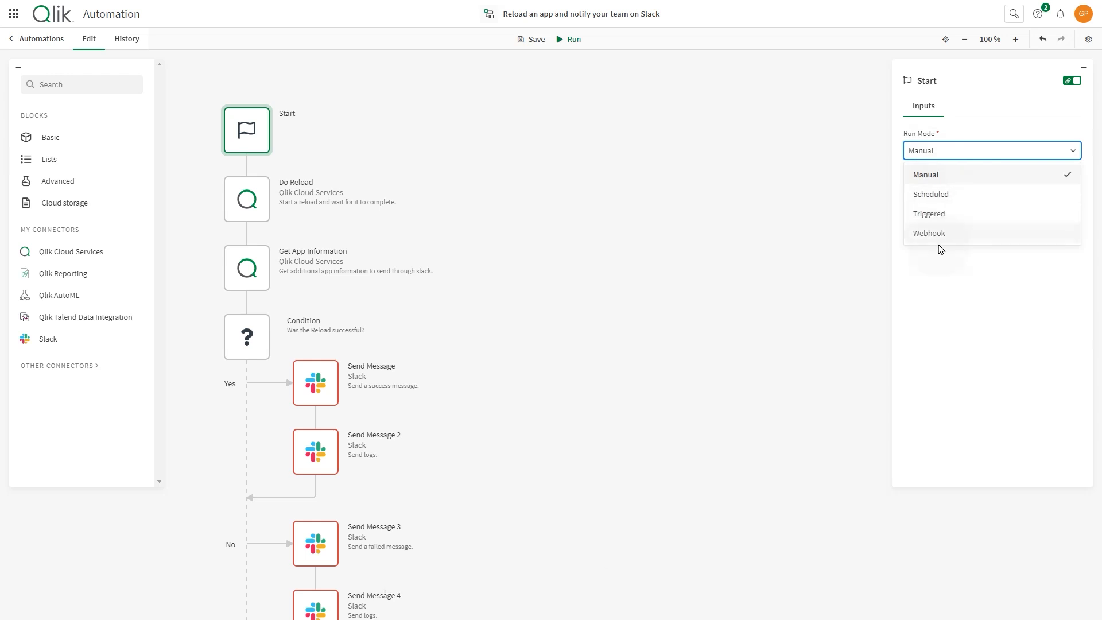
click(939, 151)
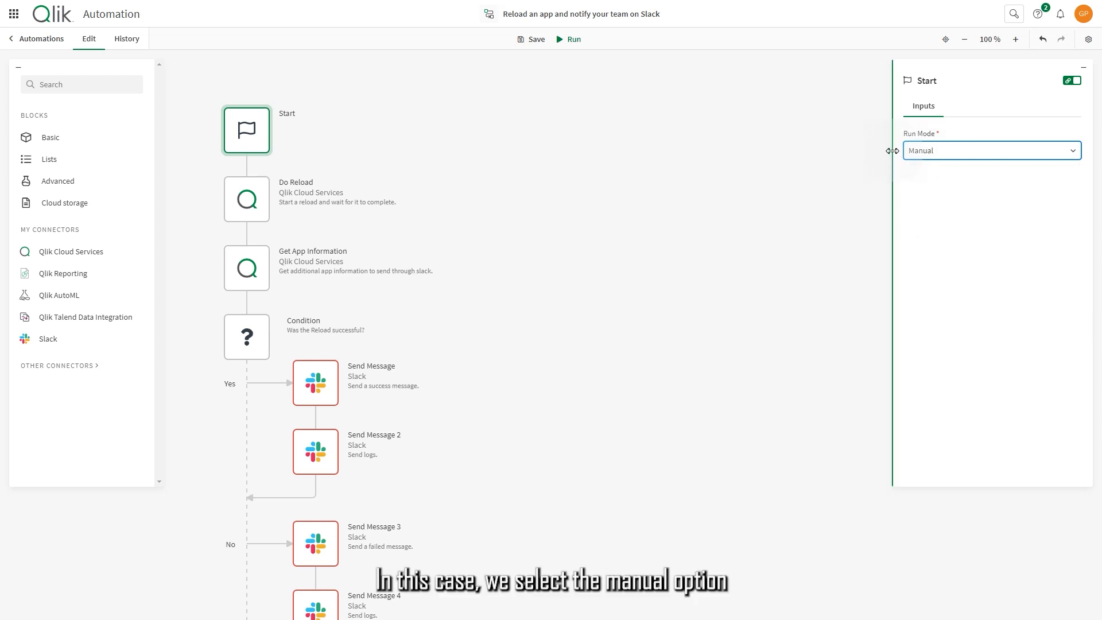
click(248, 198)
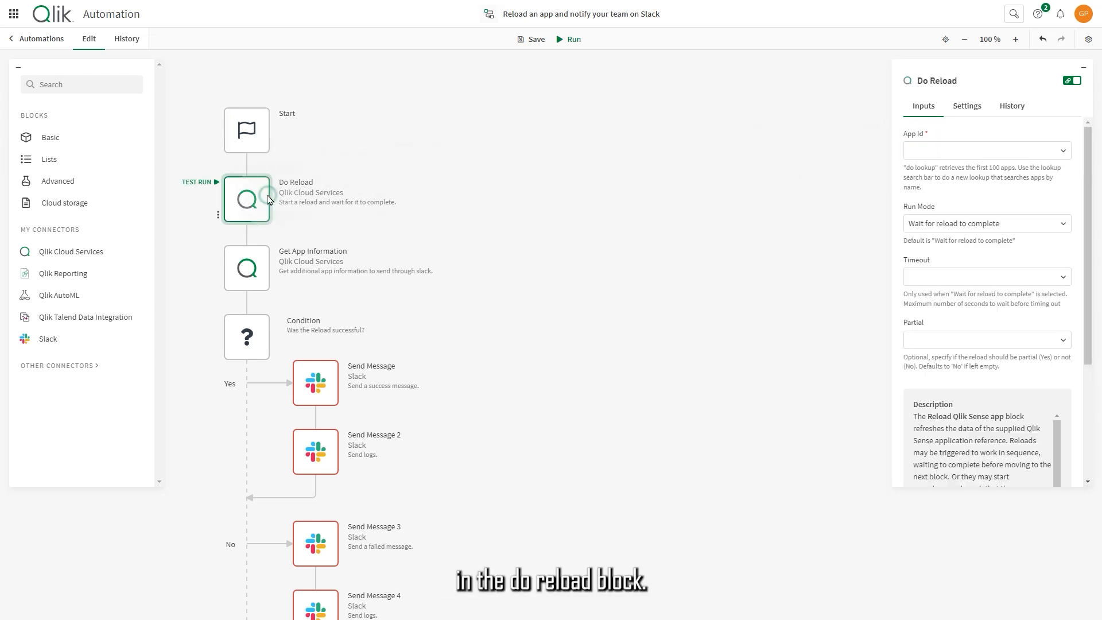
click(966, 152)
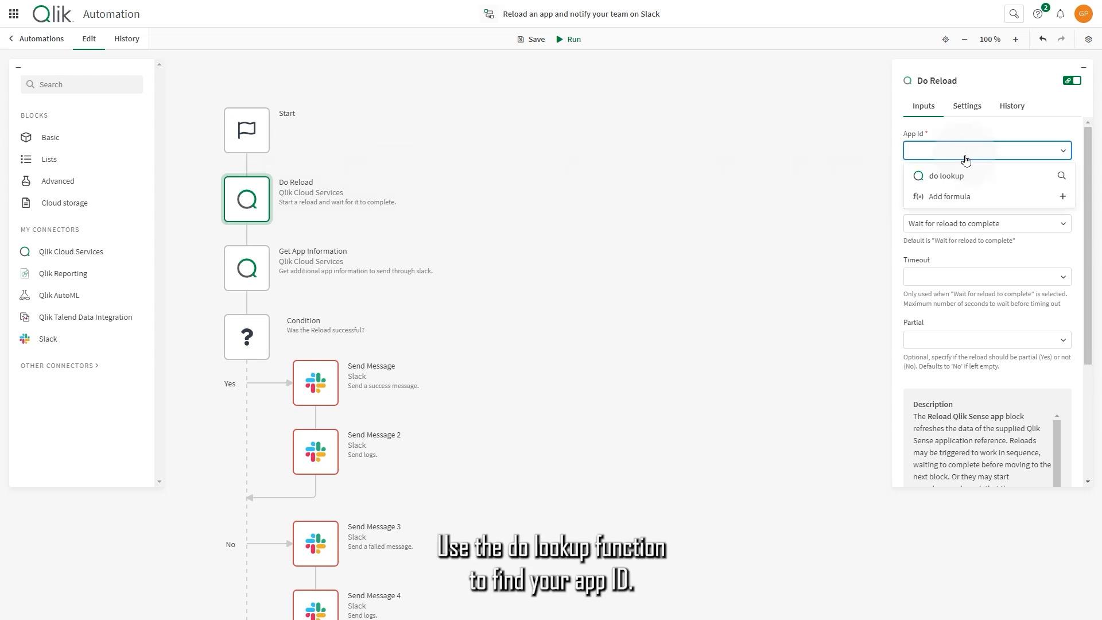
click(961, 176)
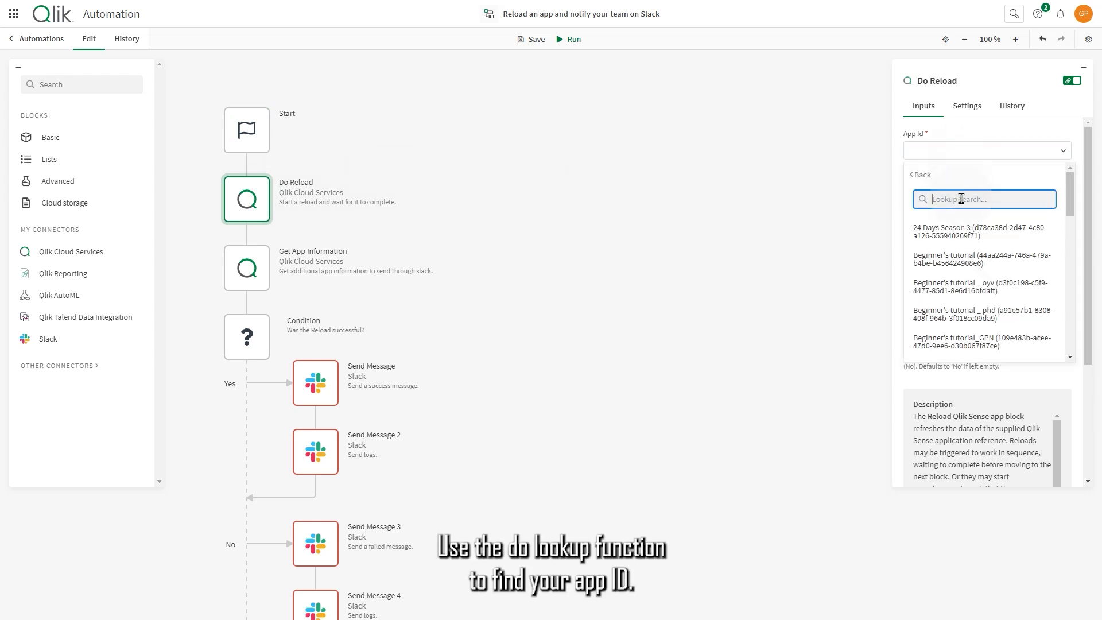
click(962, 261)
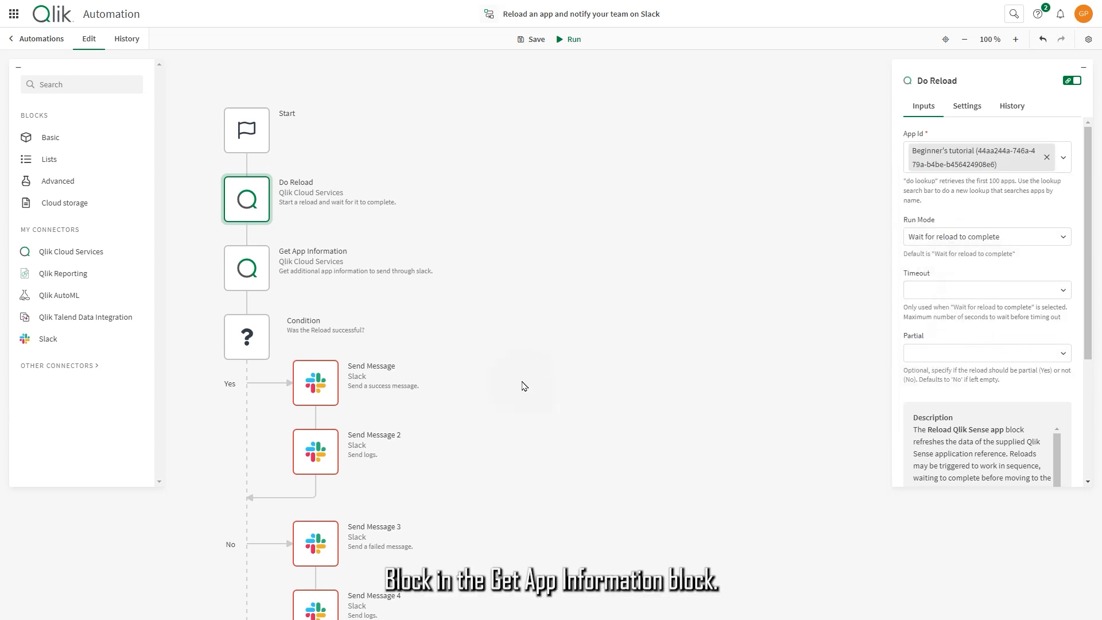
- Review the App Id of the Get App Information block and the criteria of the Condition block
click(247, 268)
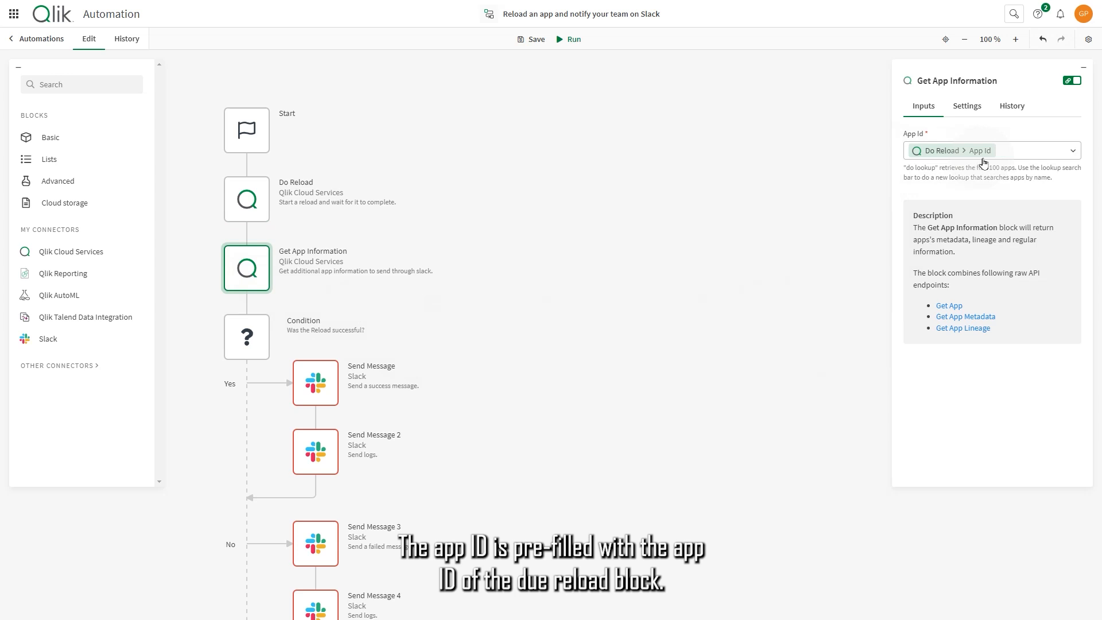
click(246, 350)
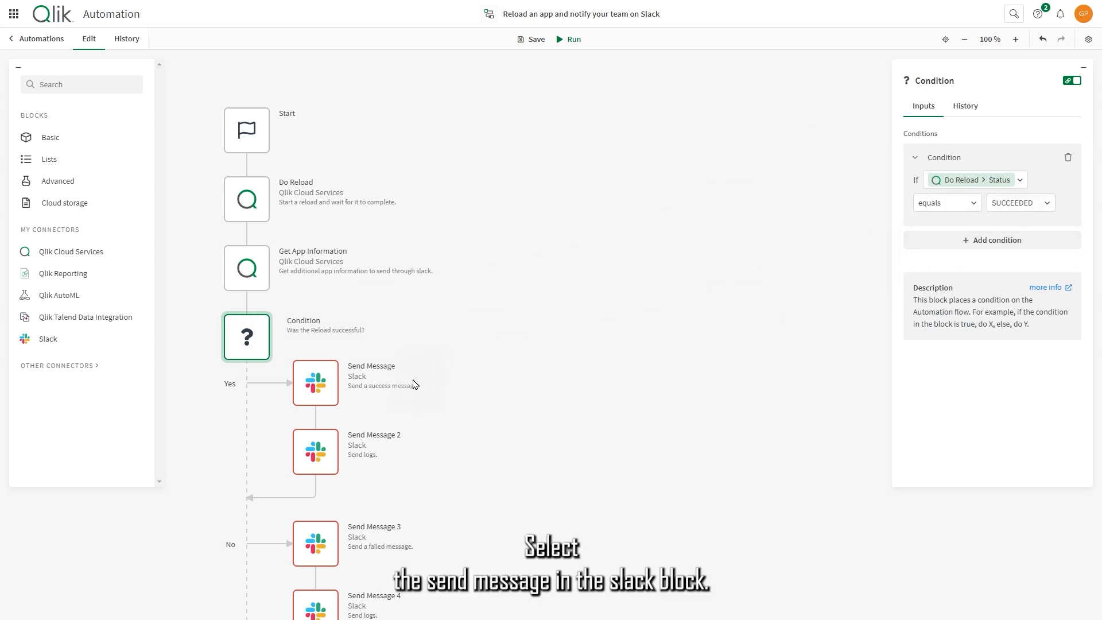
- Create a connection named Slack from the first Send Message block and allow Qlik Application Automation to access the Slack workspace
click(335, 392)
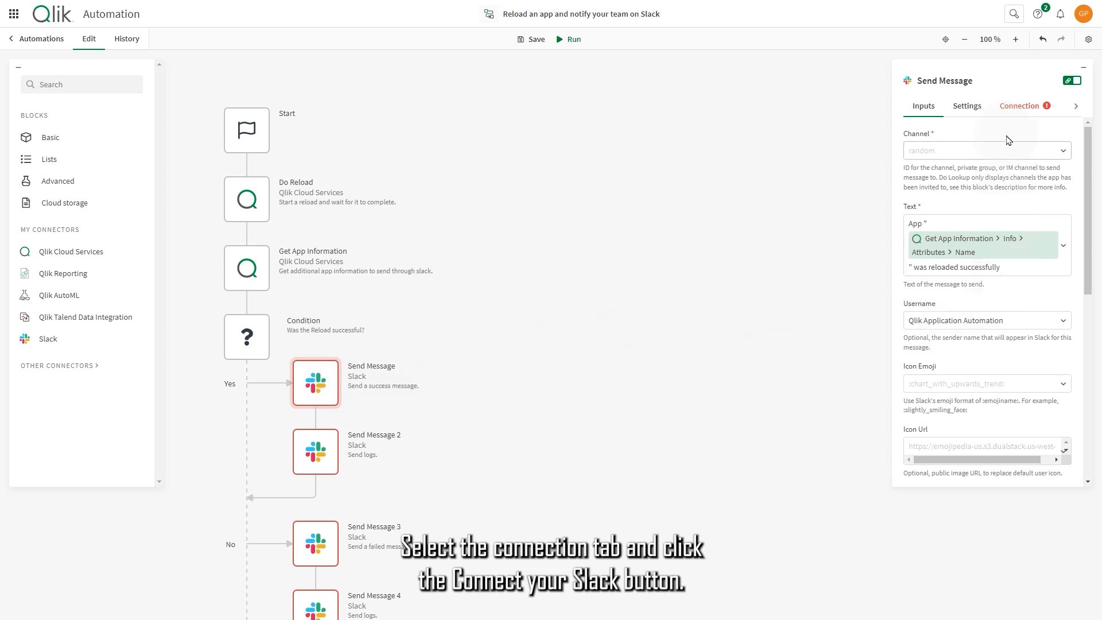
click(1020, 106)
click(989, 197)
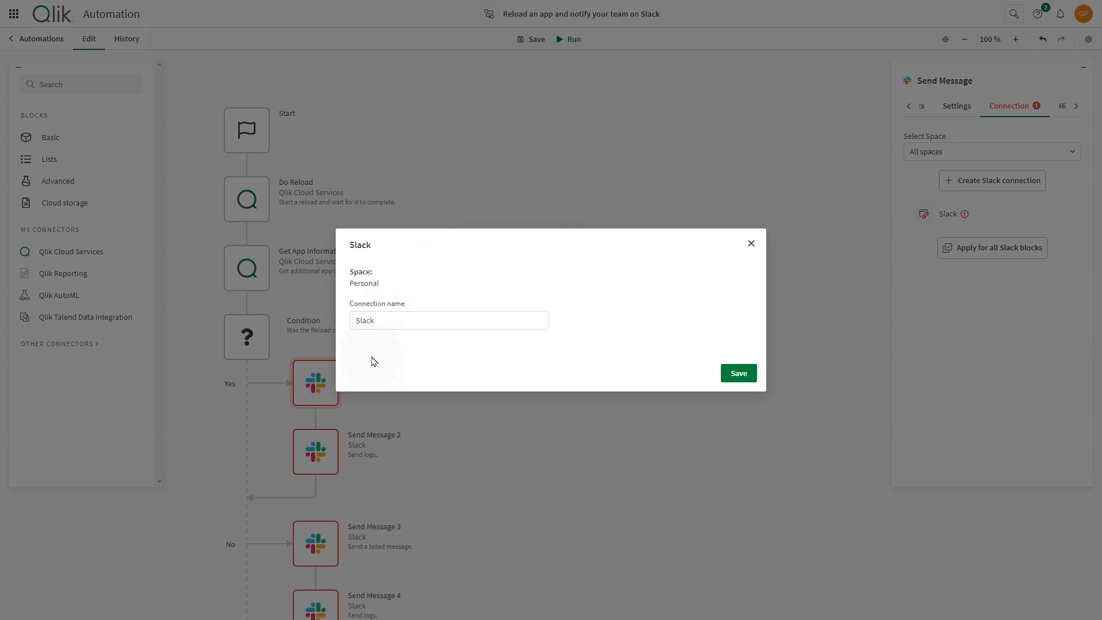
click(739, 379)
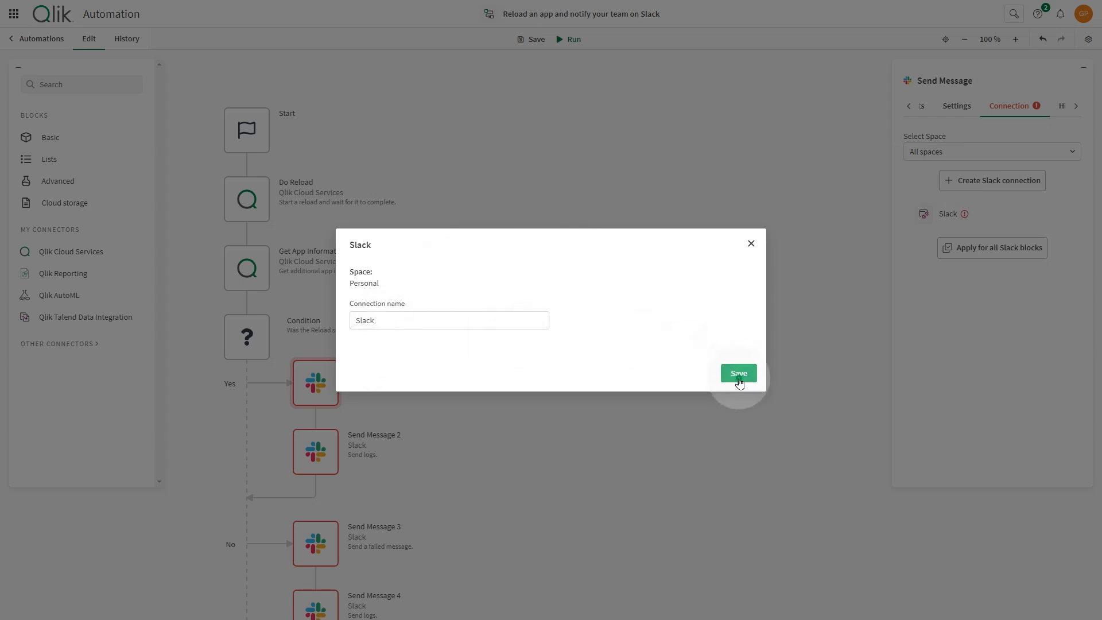
click(724, 361)
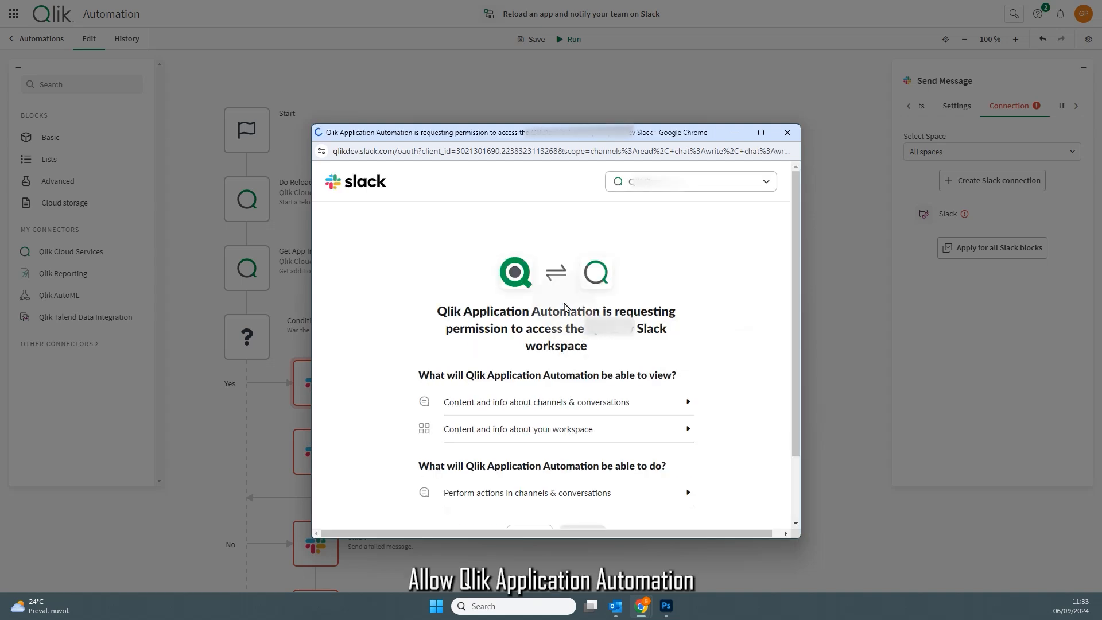
scroll(565, 307, down, 2)
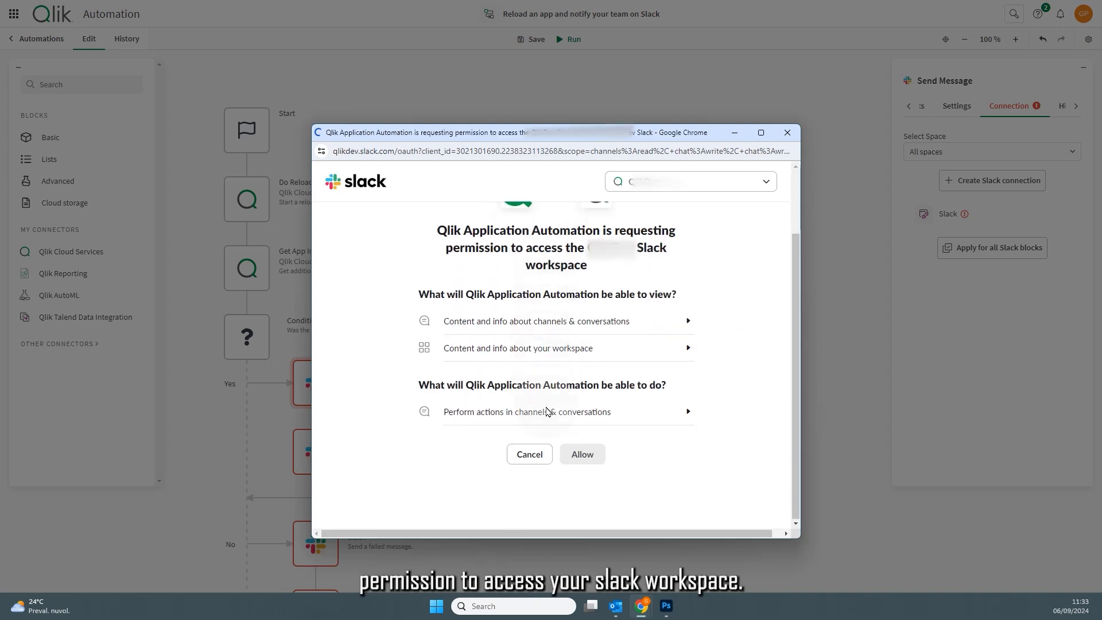
click(591, 453)
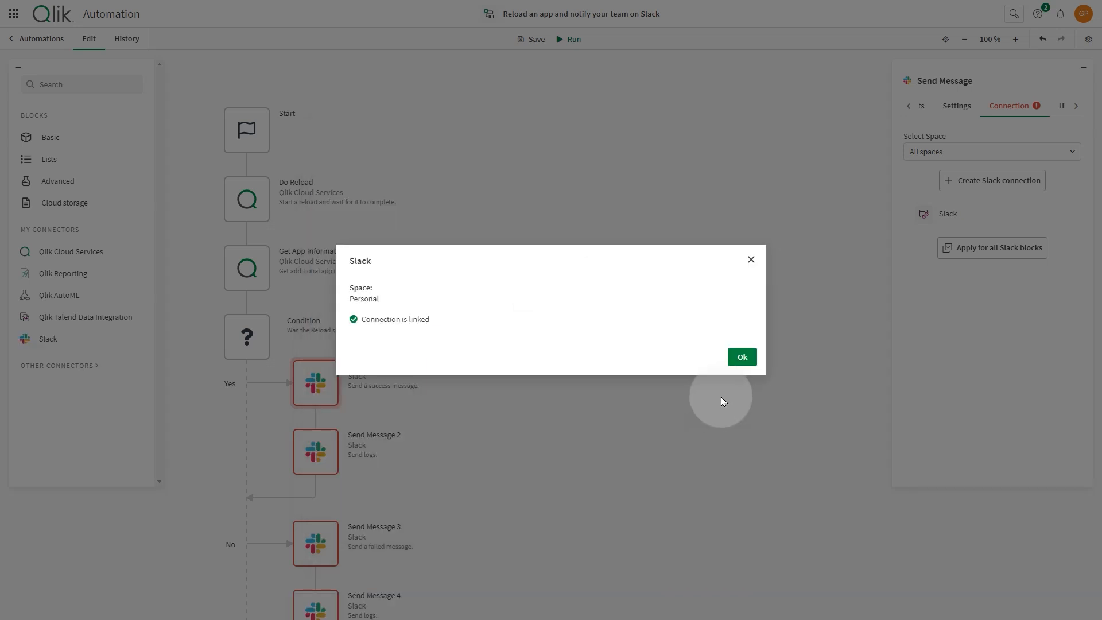
click(742, 357)
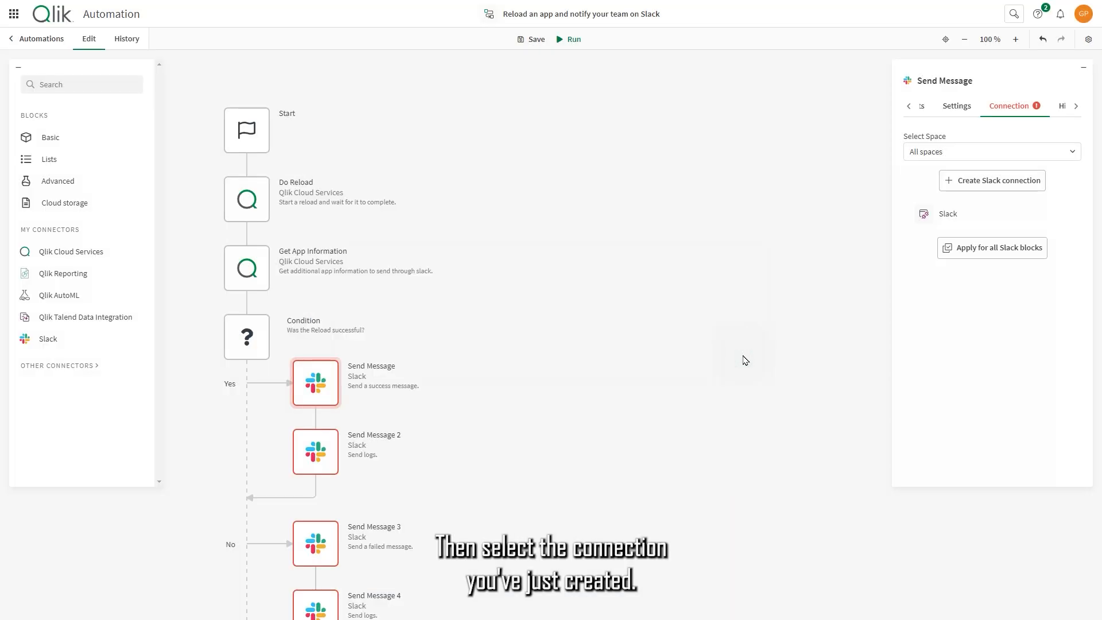
- Assign the Slack connection to the first Send Message block and apply it to all Slack blocks
click(967, 218)
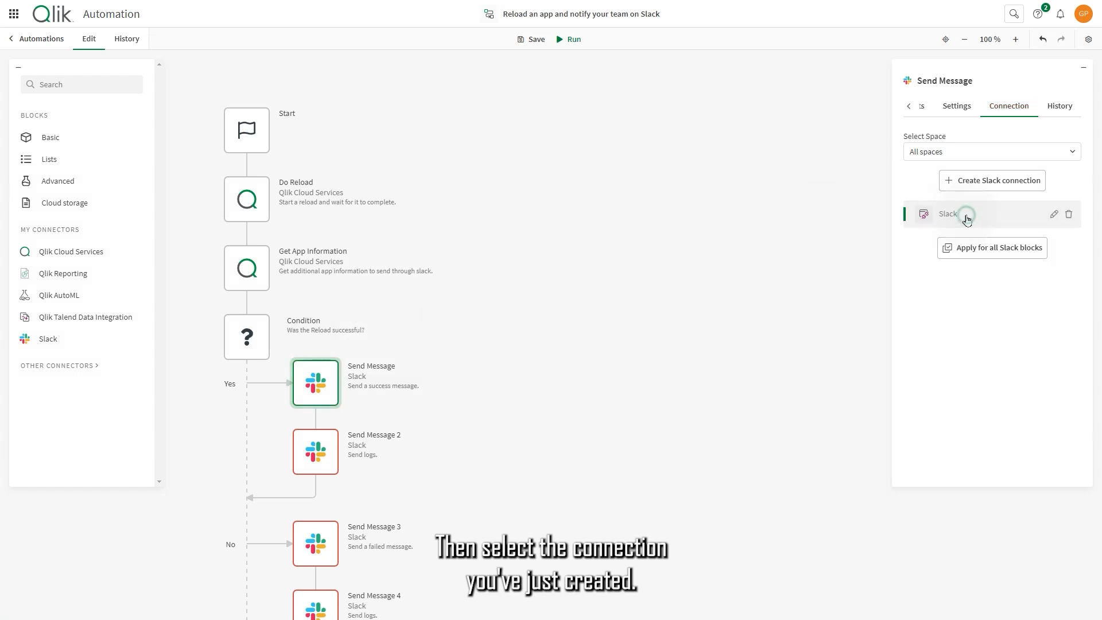
click(963, 252)
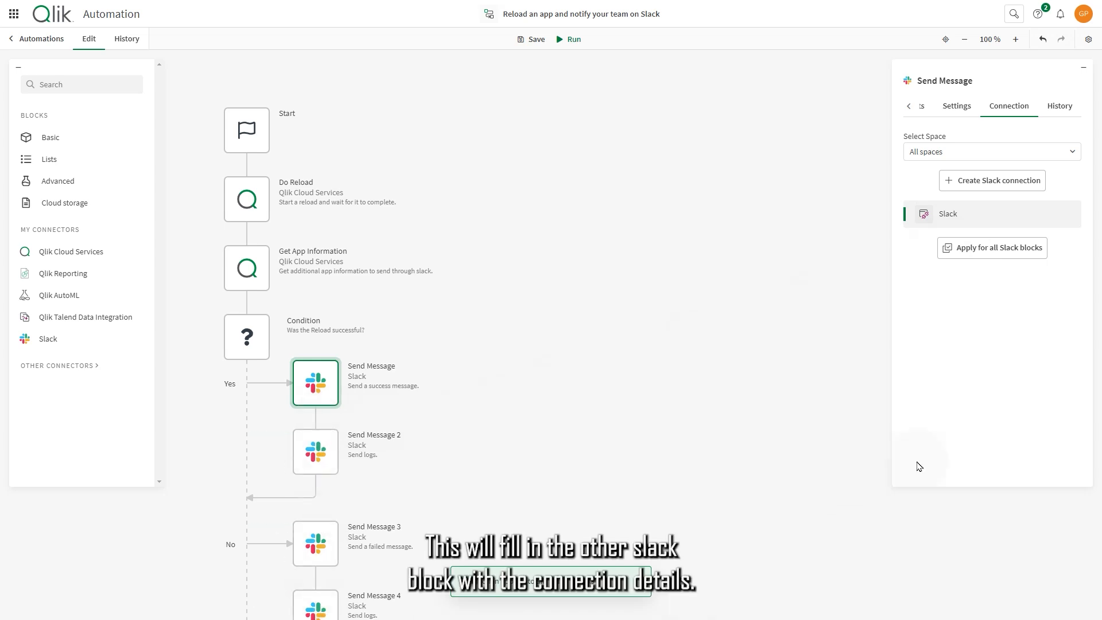
- Look up videotesting as the Slack channel of the first Send Message block, keeping its default text
click(931, 115)
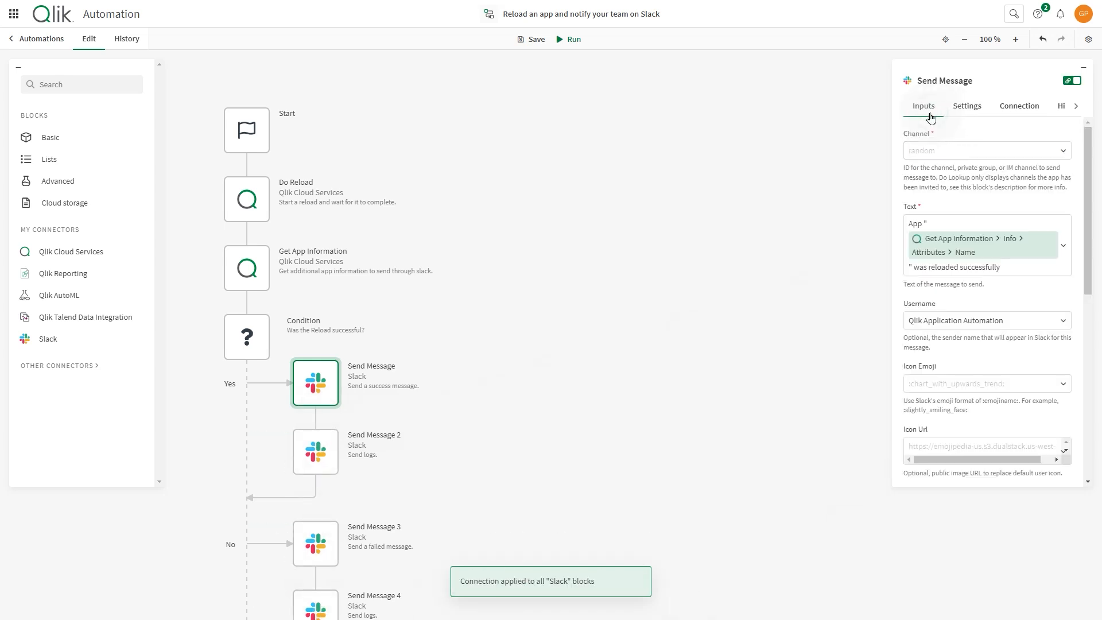
click(938, 149)
click(946, 175)
text(vide)
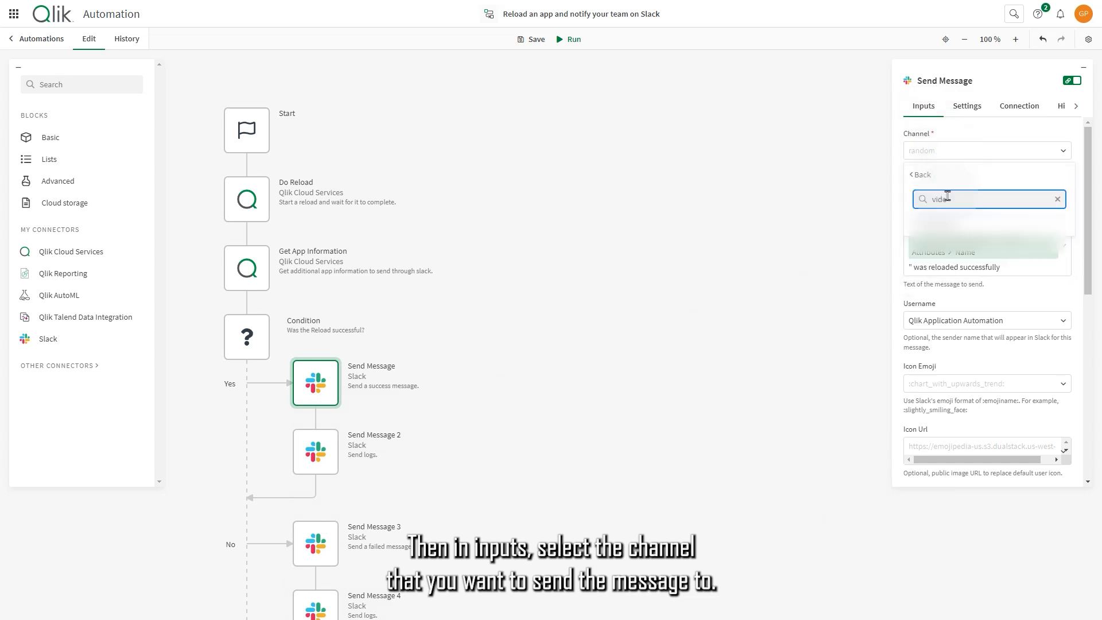
click(947, 223)
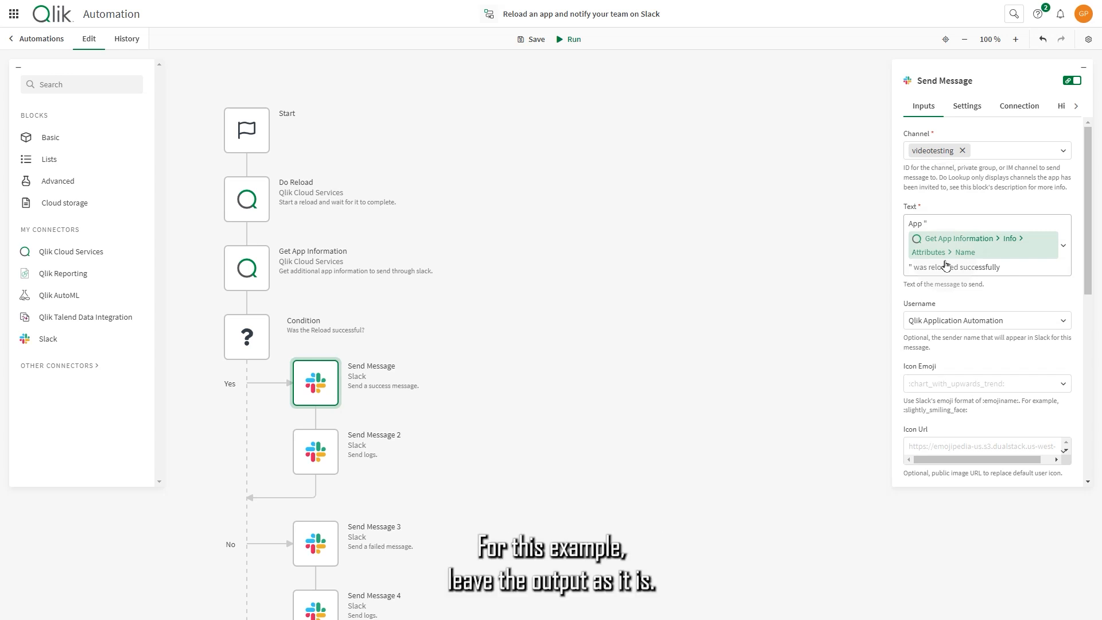
- Look up and assign the videotesting channel to the Send Message 2 block that sends the logs
click(317, 447)
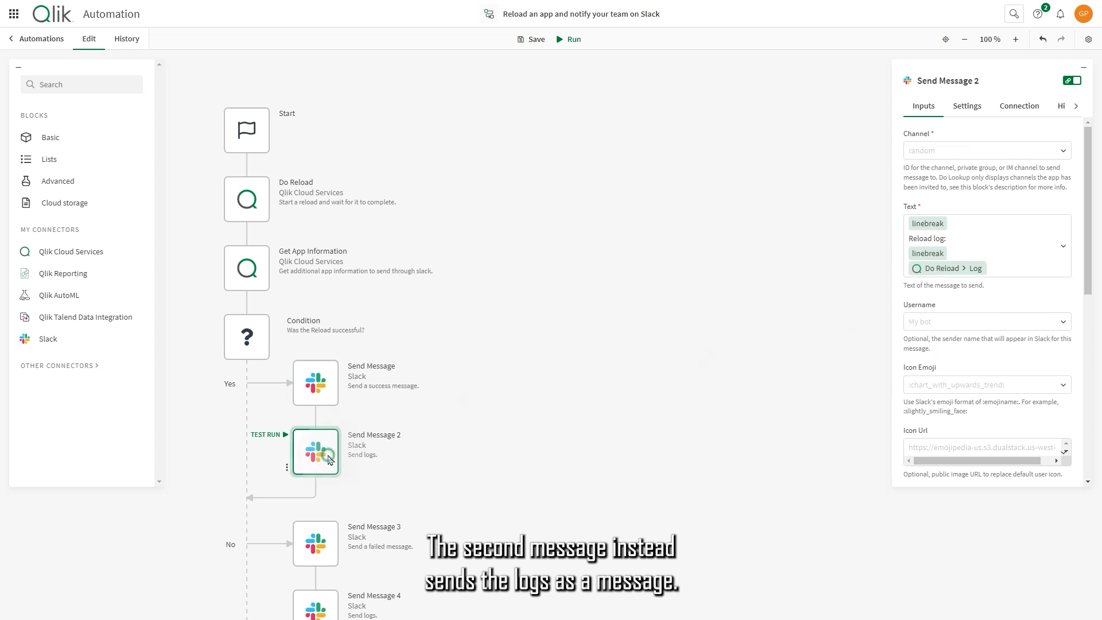
click(917, 155)
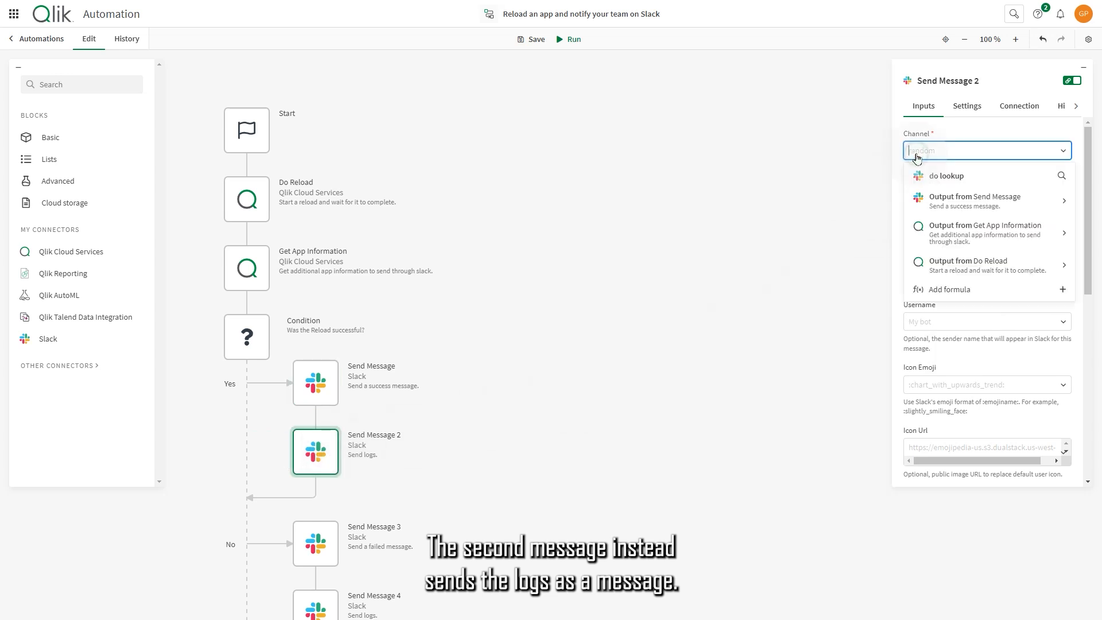
click(930, 174)
text(v)
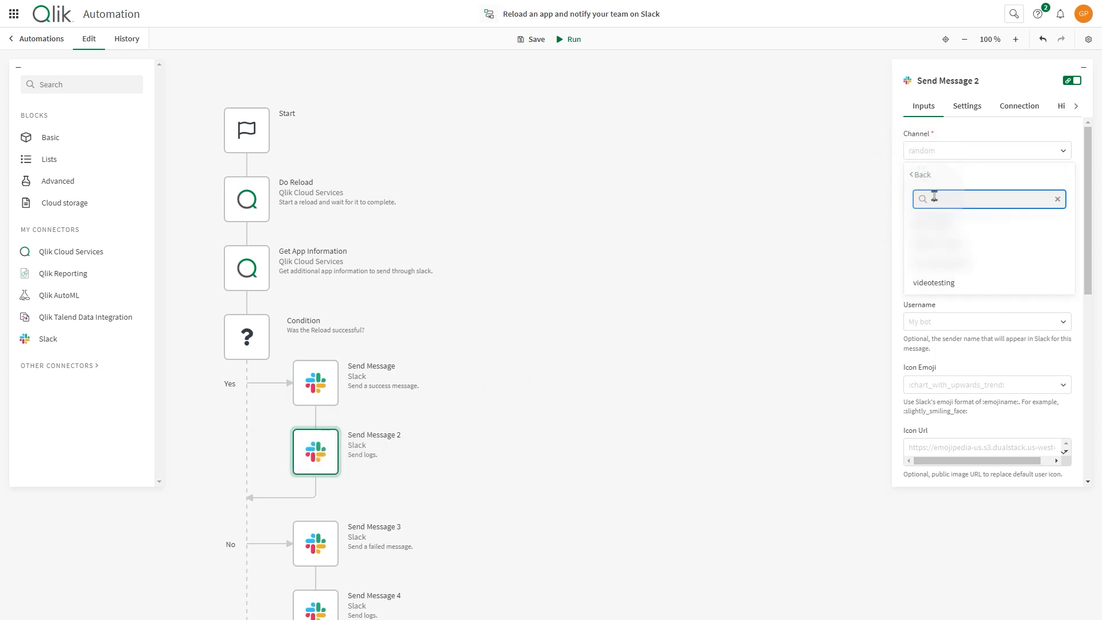
click(953, 283)
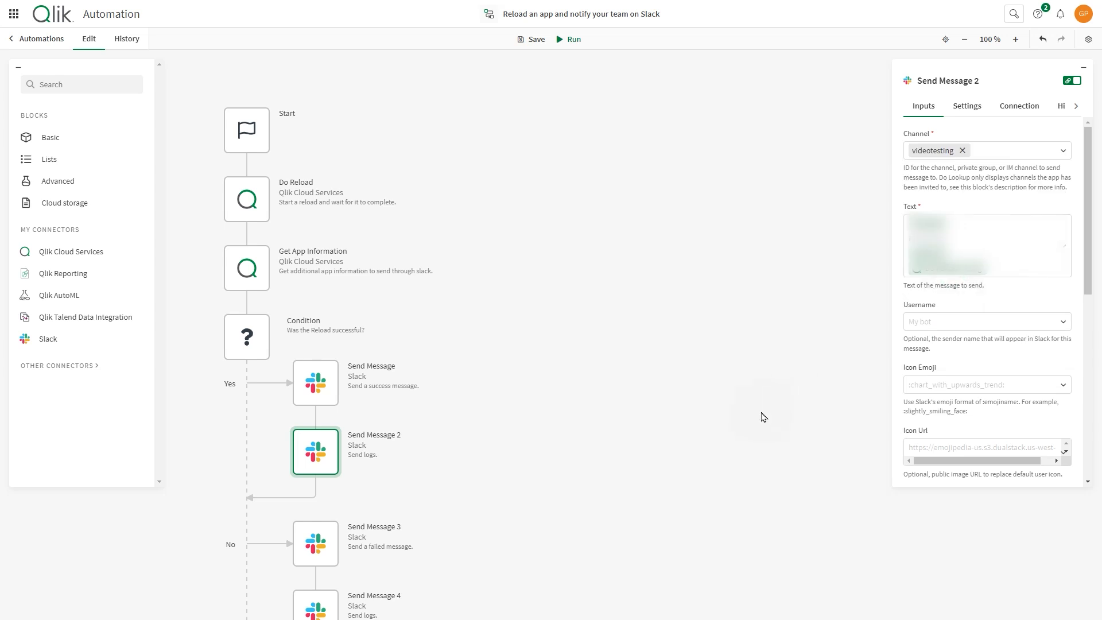
- Set the channel of the Send Message 3 block in the condition's No branch to videotesting through a lookup
click(330, 536)
click(946, 150)
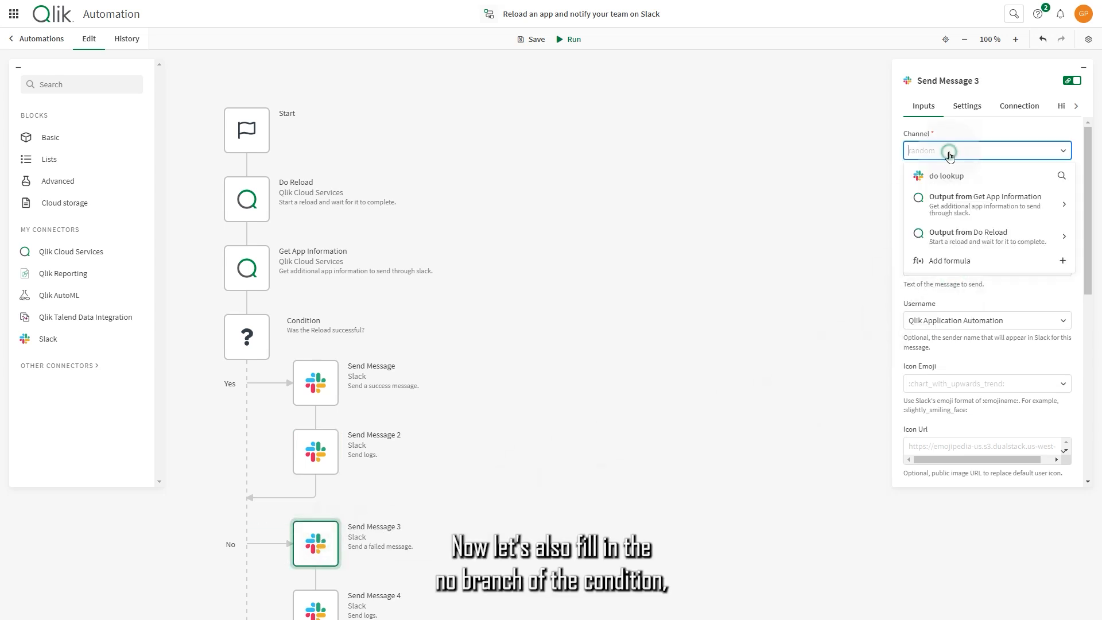
click(935, 173)
text(v)
click(950, 281)
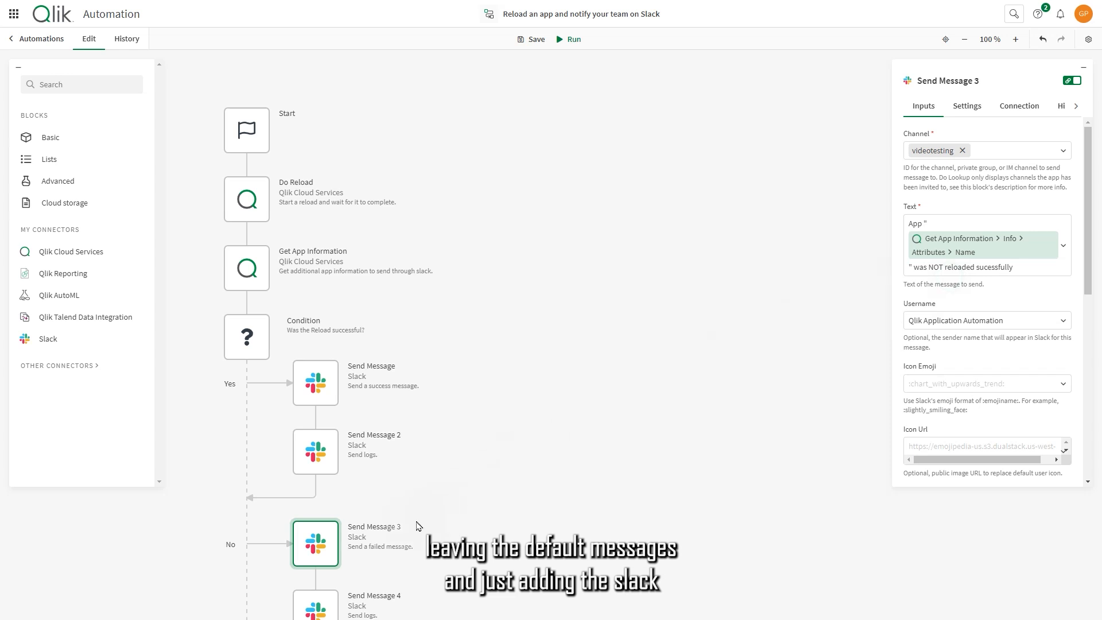
- Set the channel of the Send Message 4 block, which sends the failure logs, to videotesting through a lookup
scroll(418, 524, down, 4)
click(327, 414)
click(965, 151)
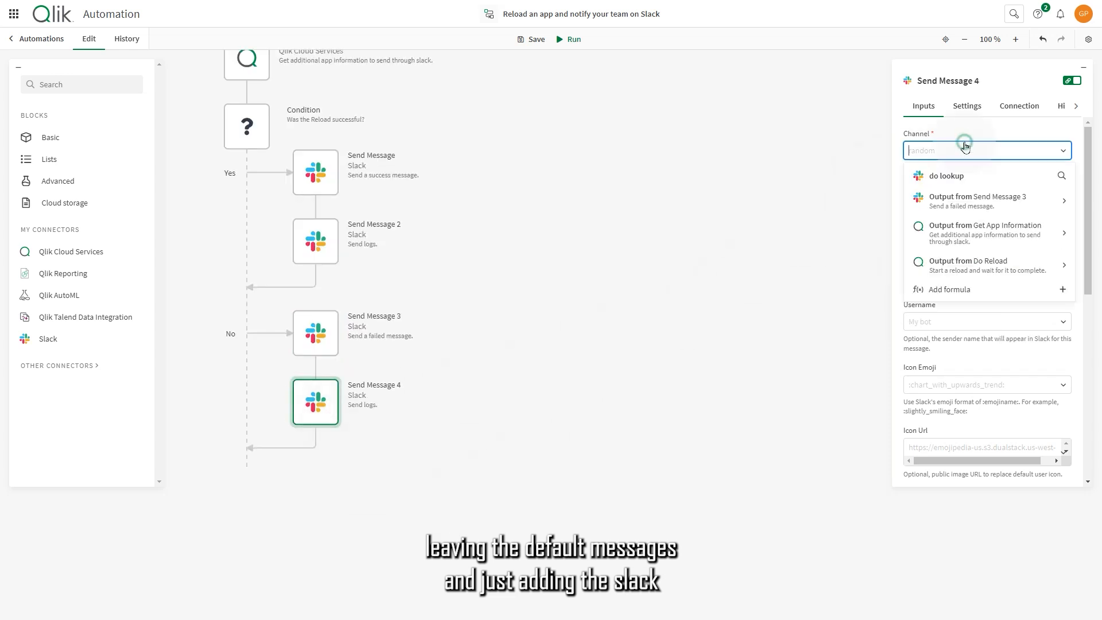
click(964, 174)
text(v)
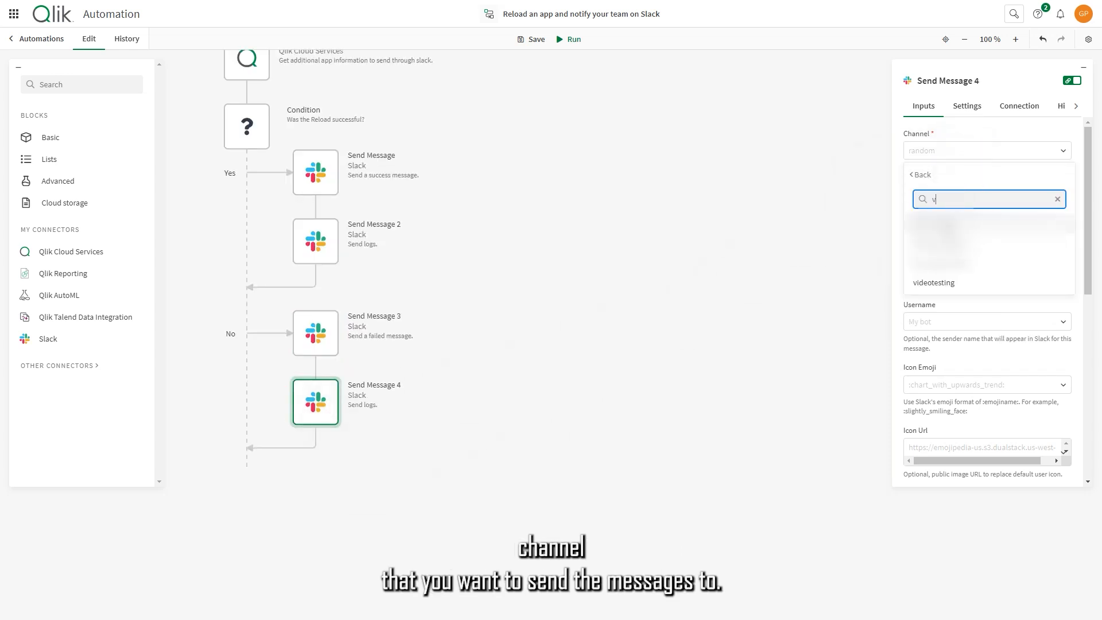
click(936, 282)
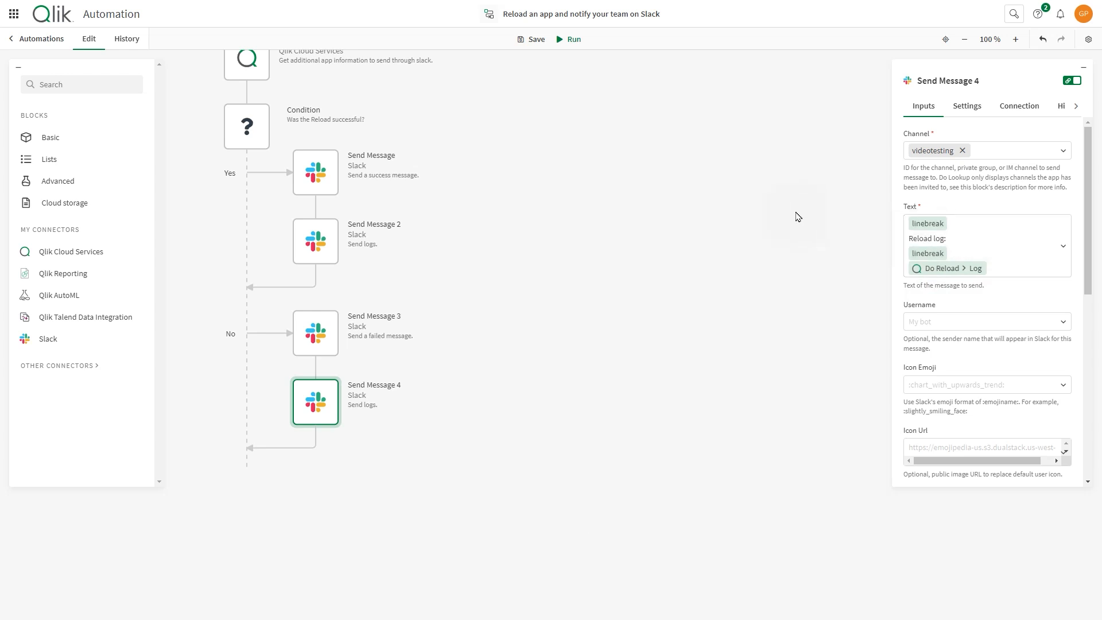
- Run the automation and review the messages it posted in the videotesting channel in Slack
click(569, 39)
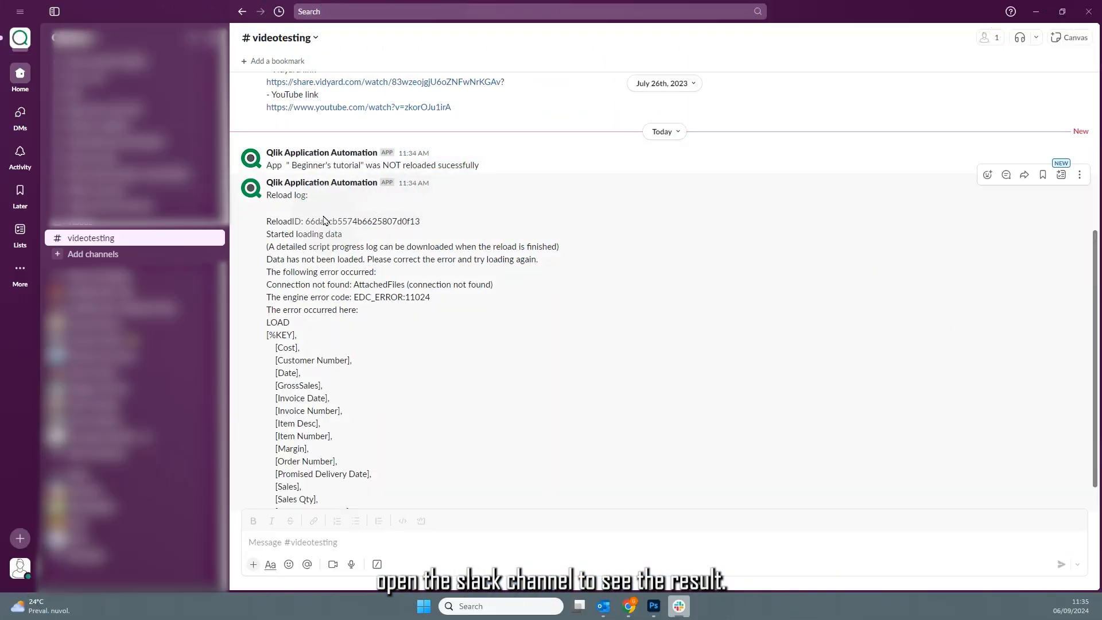
scroll(324, 221, down, 2)
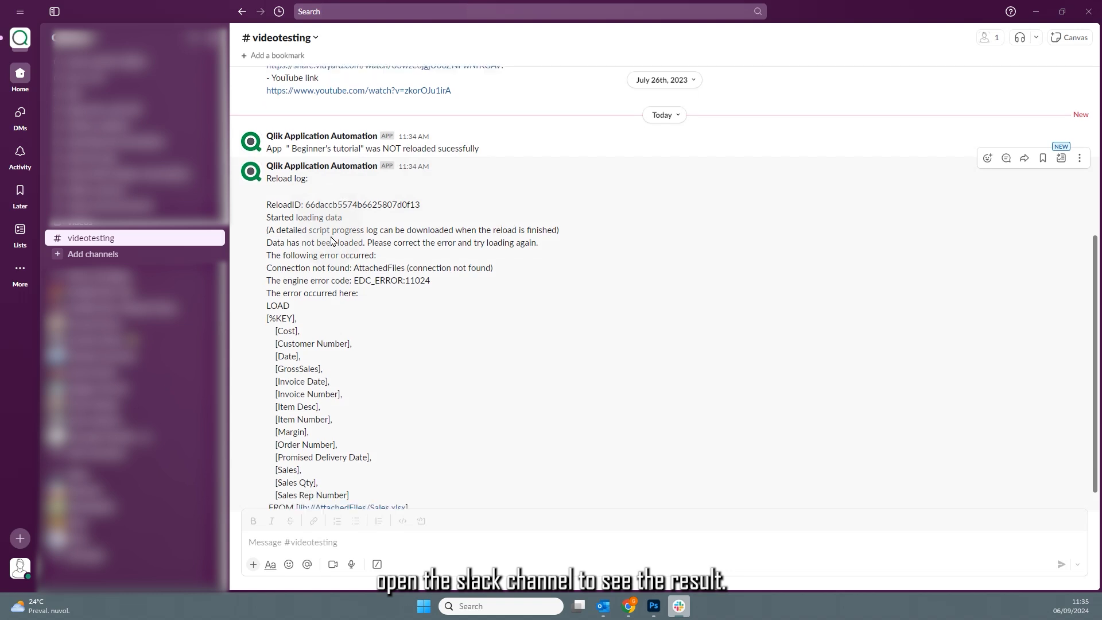